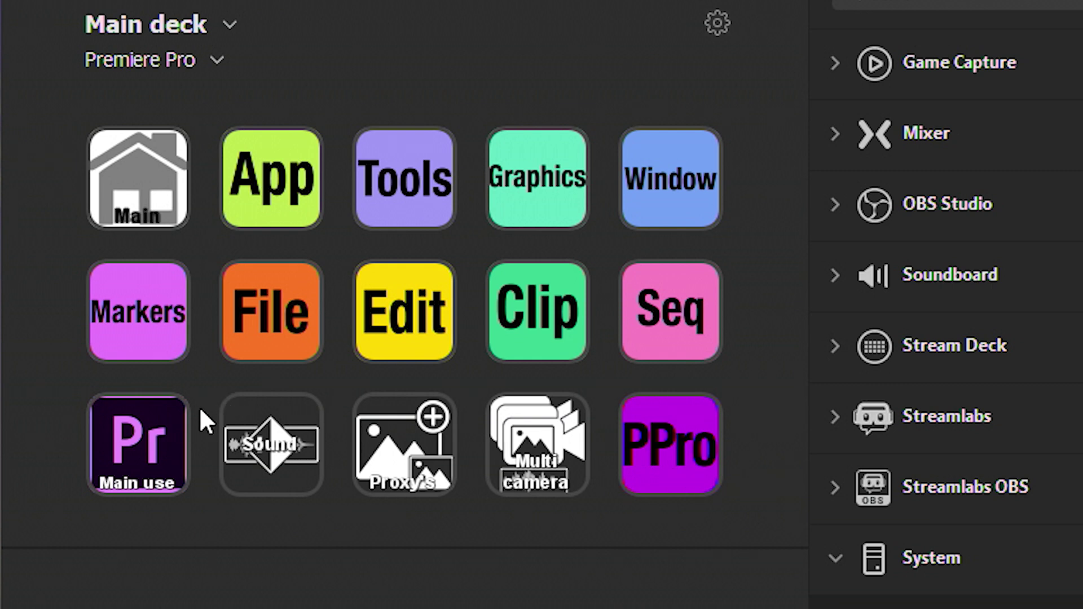
Tour the Main use, Multi camera and Proxies folders, returning to the main page between them.
{"action": "double_click", "coordinate": [137, 440]}
{"action": "double_click", "coordinate": [516, 458]}
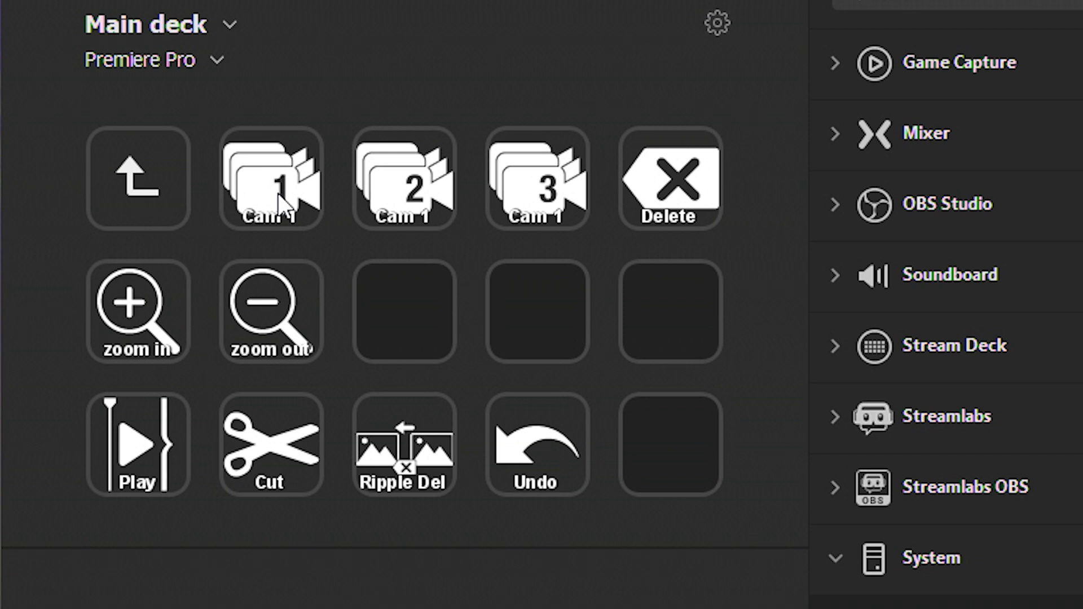
{"action": "left_click", "coordinate": [154, 186]}
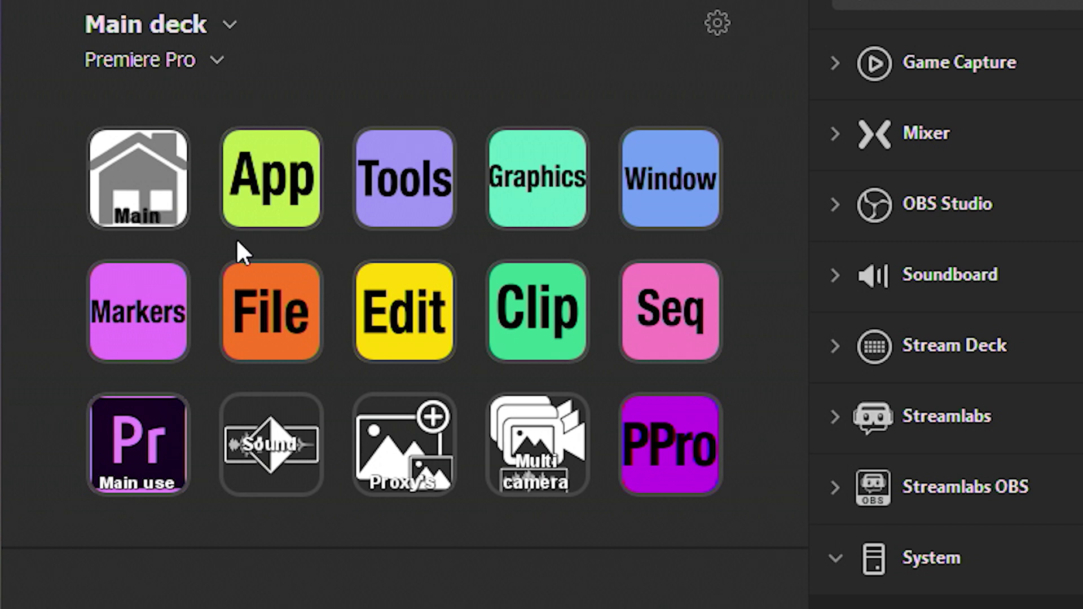
{"action": "left_click", "coordinate": [442, 463]}
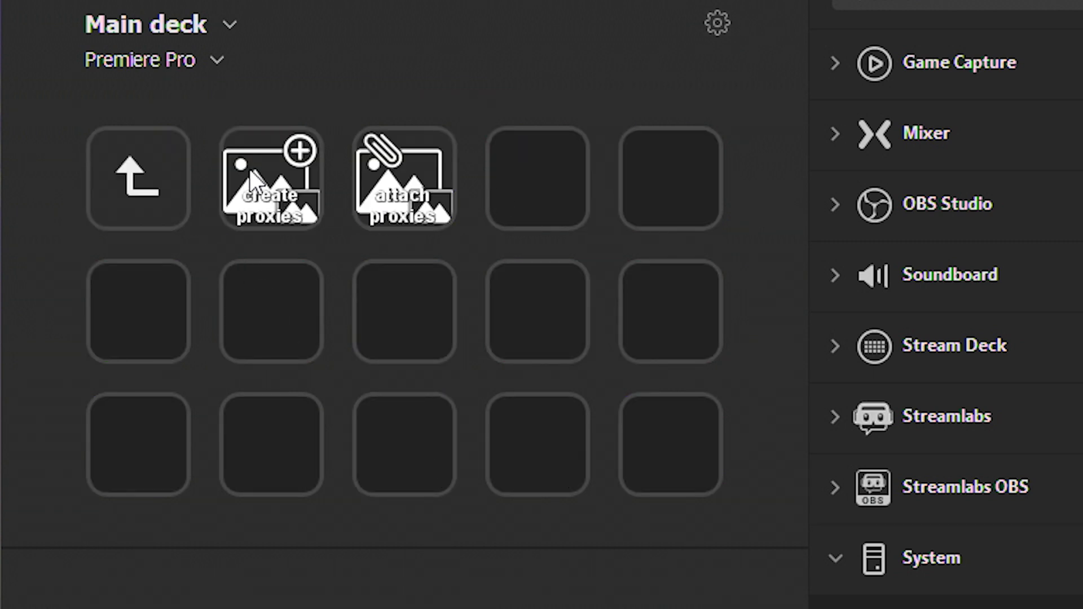
Tour the Sound folder, then view the Markers folder's settings and open it.
{"action": "double_click", "coordinate": [144, 185]}
{"action": "double_click", "coordinate": [276, 449]}
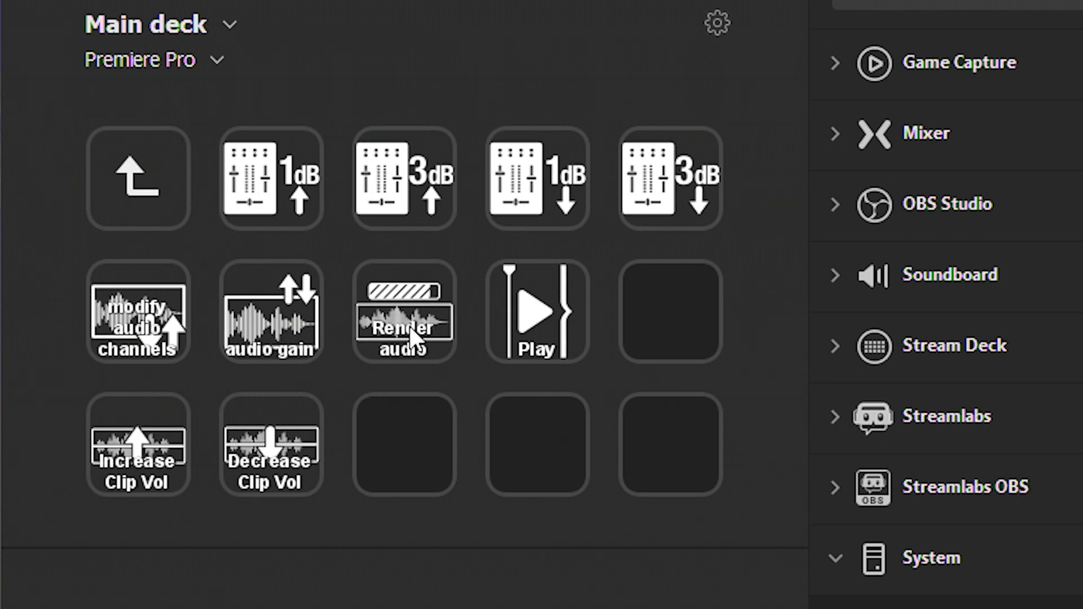
{"action": "left_click", "coordinate": [155, 202]}
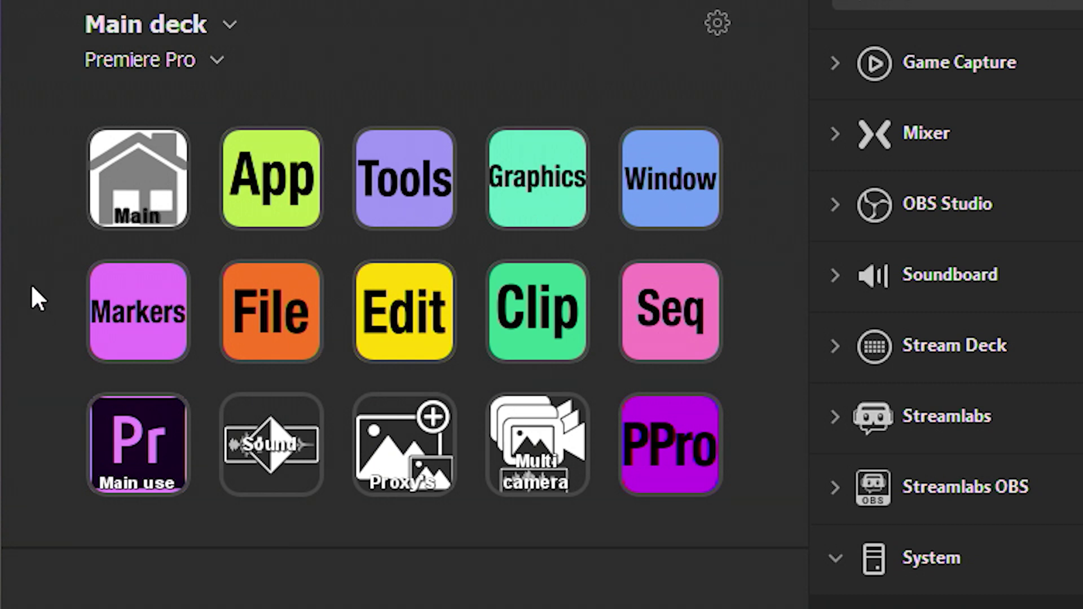
{"action": "left_click", "coordinate": [155, 313]}
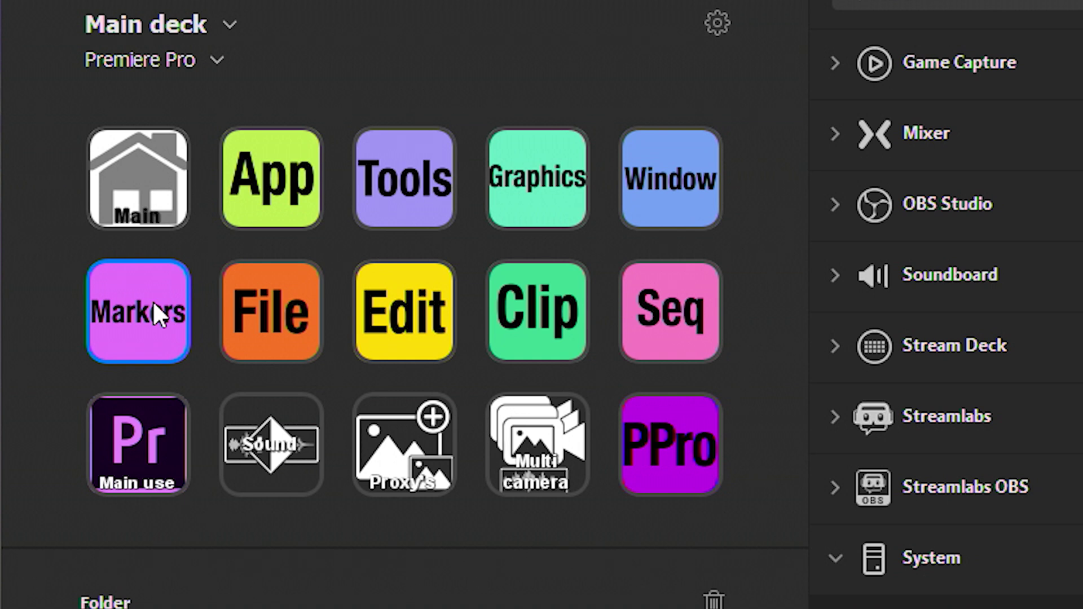
{"action": "double_click", "coordinate": [152, 303]}
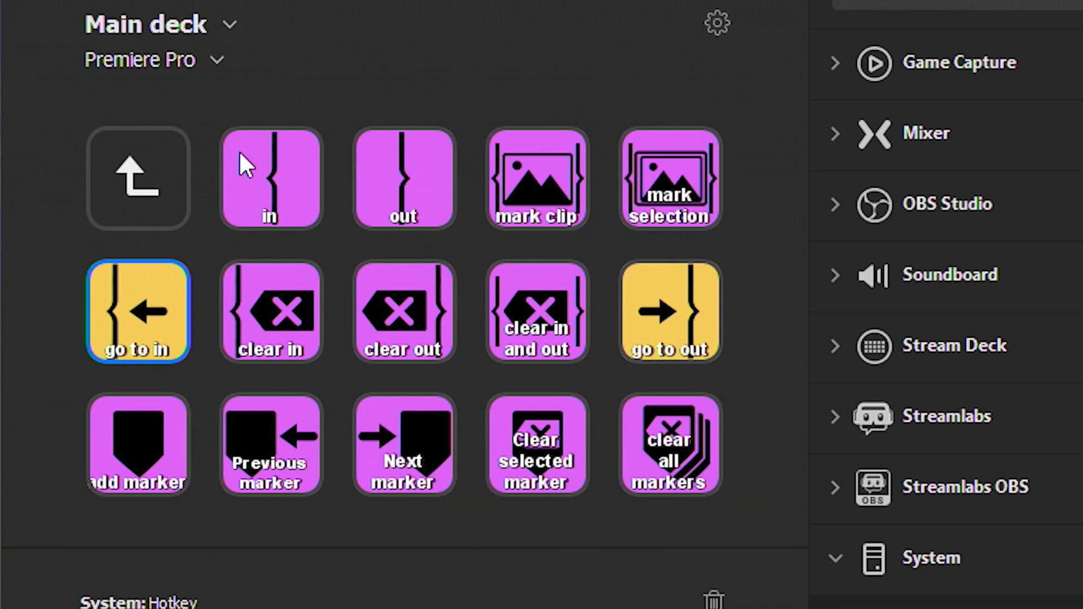
Tour the File folder, then open the green Clip folder with its subclip, insert and nest keys.
{"action": "left_click", "coordinate": [133, 189]}
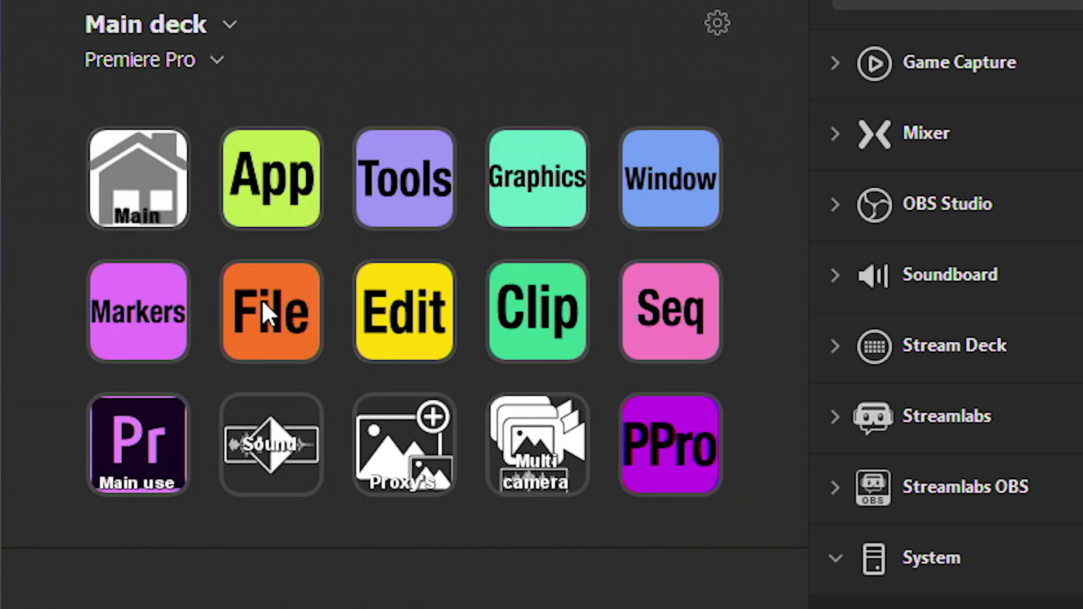
{"action": "double_click", "coordinate": [259, 317]}
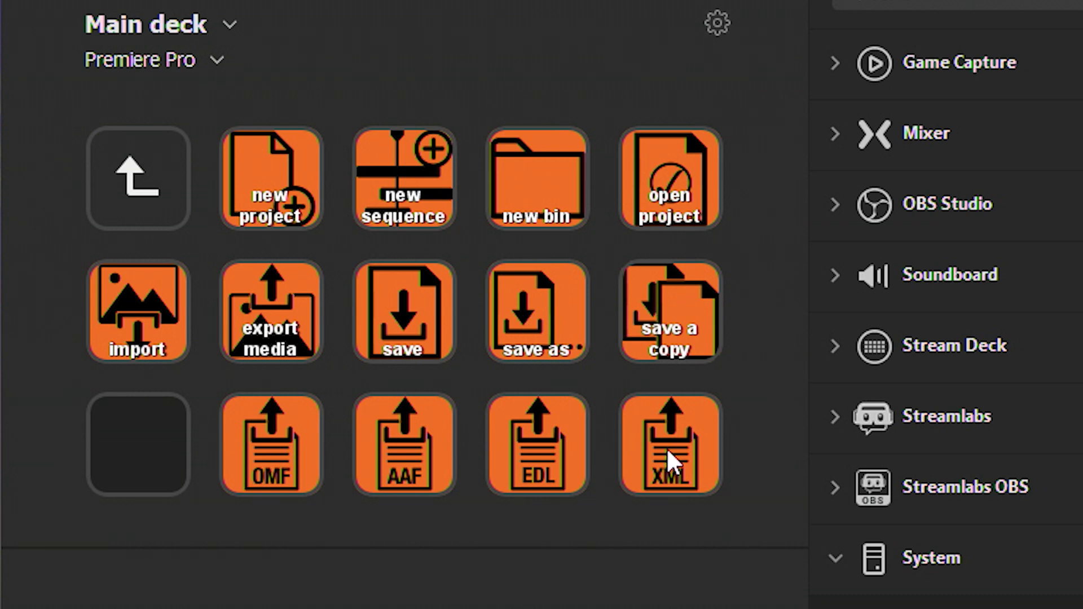
{"action": "left_click", "coordinate": [152, 194]}
{"action": "left_click", "coordinate": [510, 305]}
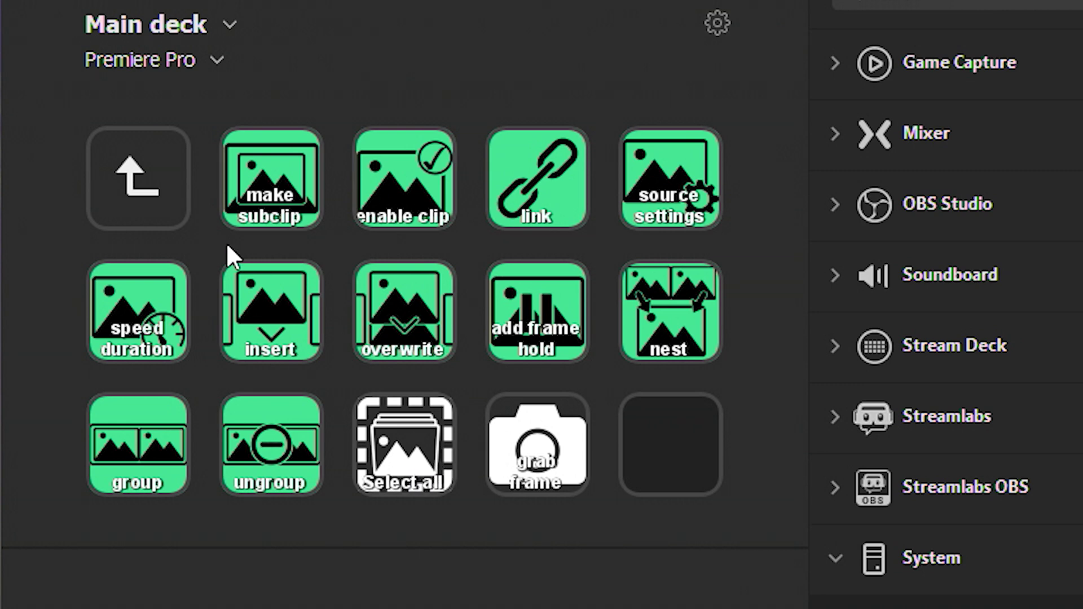
Tour the Window folder and return to the main Premiere Pro folder page.
{"action": "left_click", "coordinate": [143, 177]}
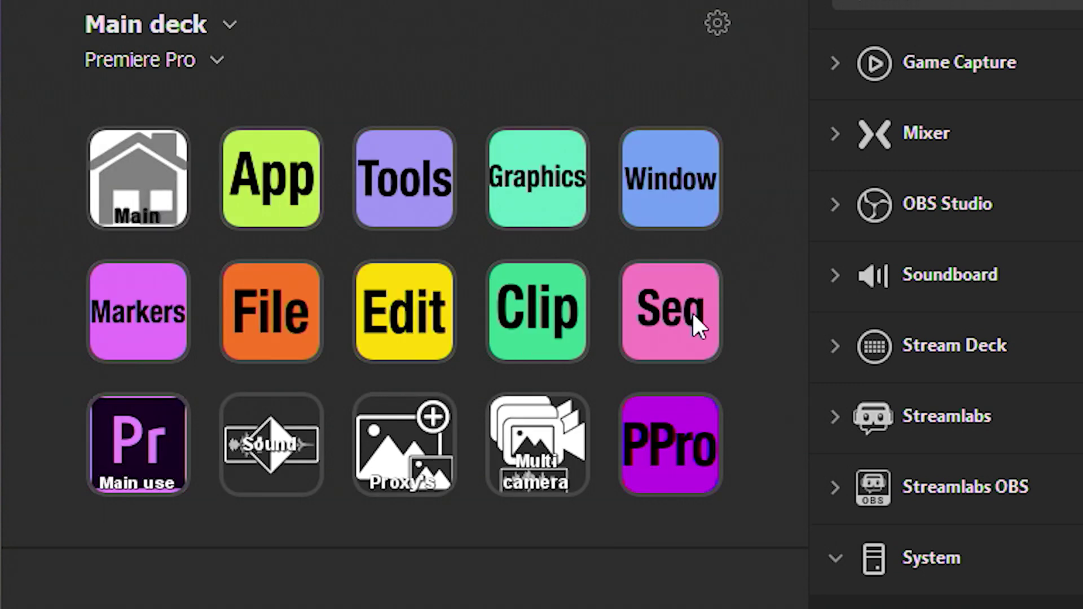
{"action": "left_click", "coordinate": [669, 182]}
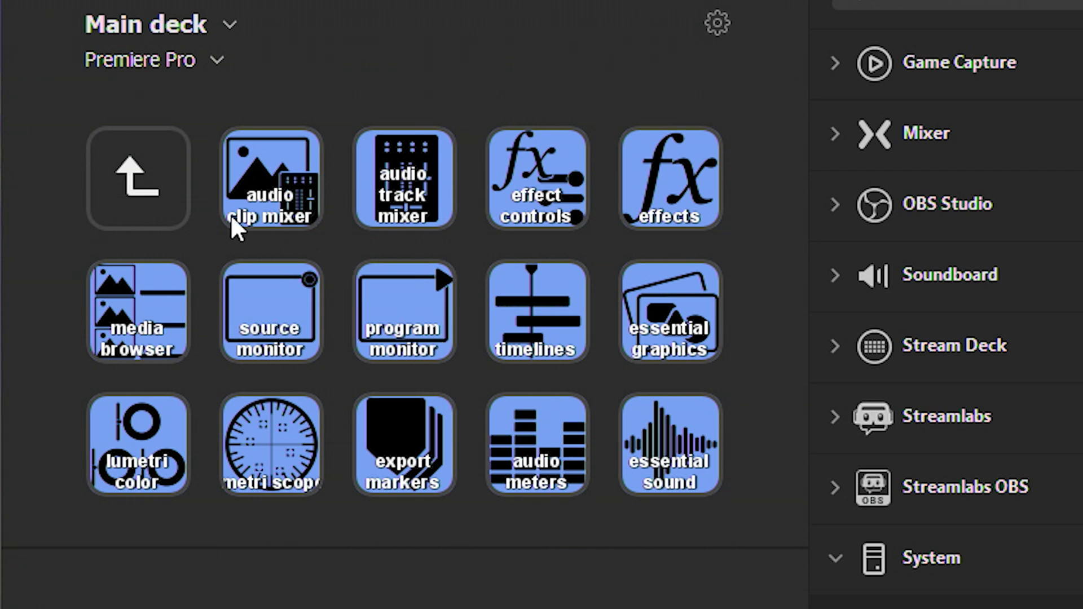
{"action": "left_click", "coordinate": [157, 194]}
{"action": "double_click", "coordinate": [157, 194]}
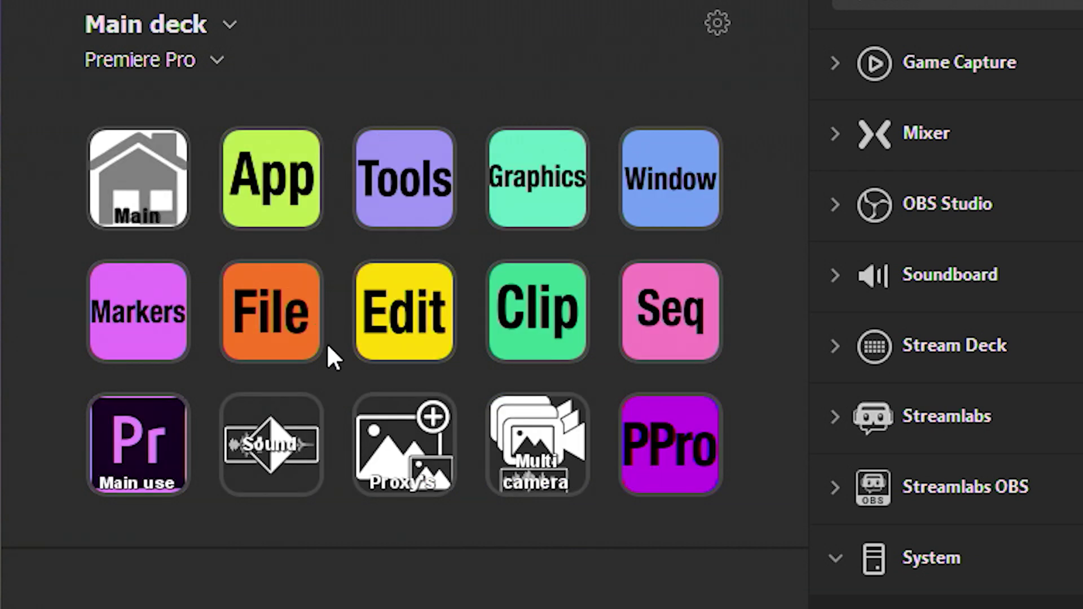
Tour the Edit folder, then open the purple PPro folder with its quit and preferences keys.
{"action": "double_click", "coordinate": [428, 334]}
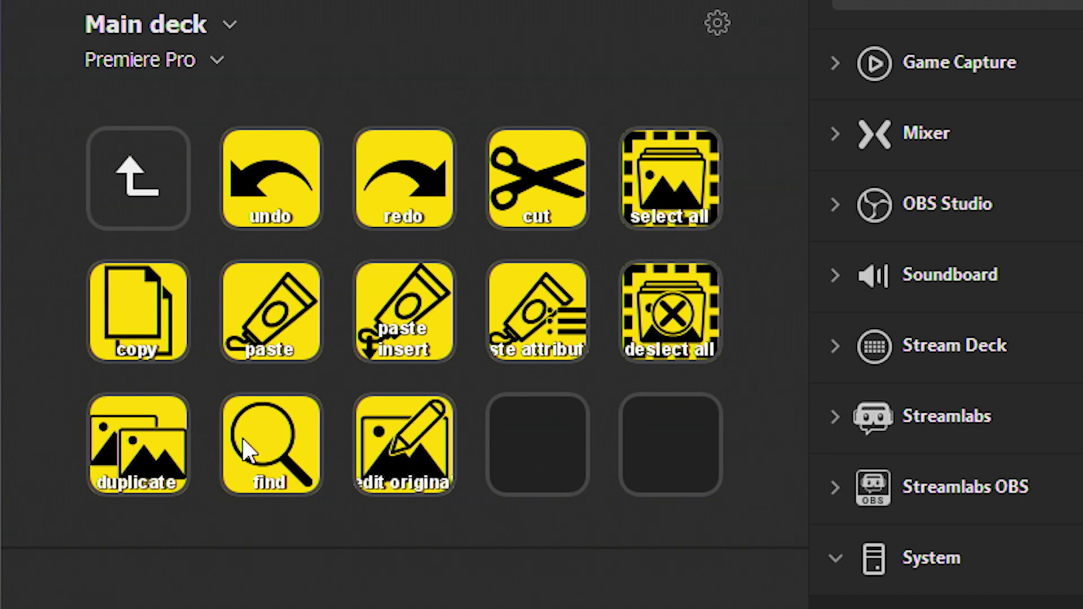
{"action": "left_click", "coordinate": [137, 174]}
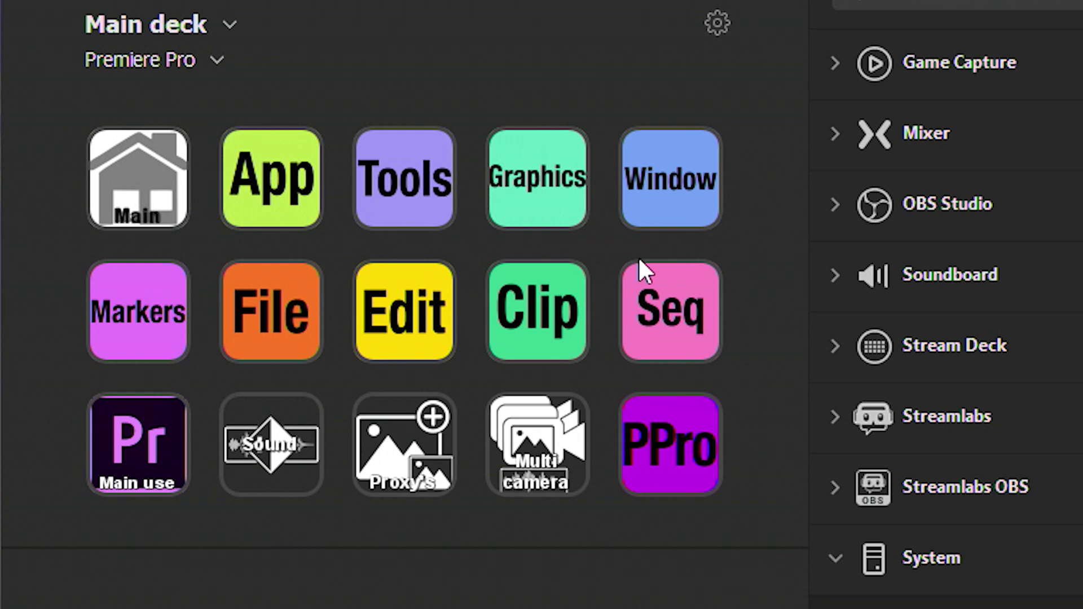
{"action": "left_click", "coordinate": [672, 439]}
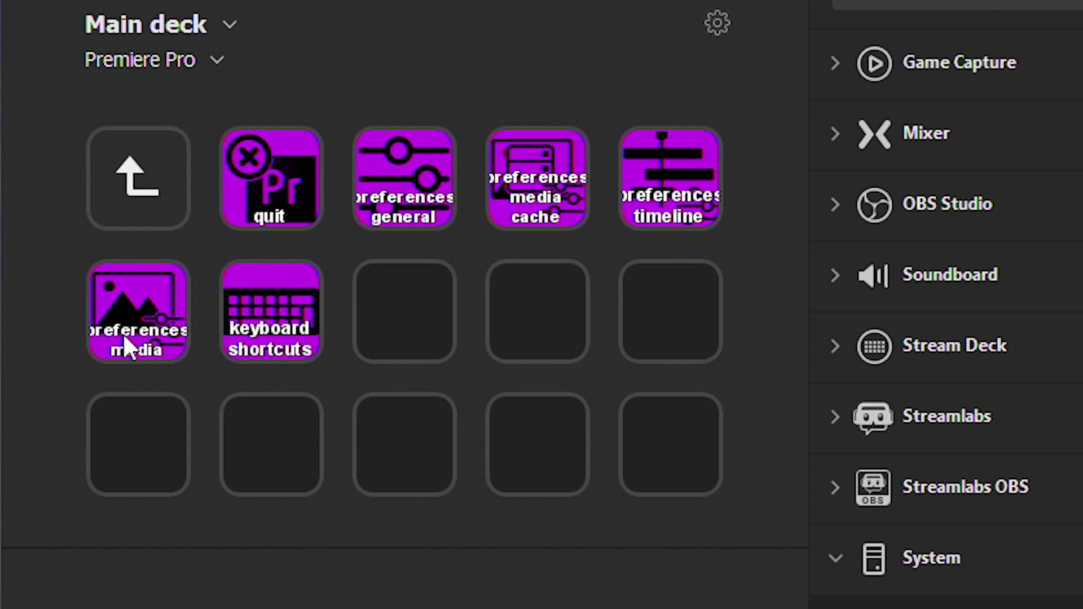
Leave the PPro folder, tour the Graphics folder's layer and align keys, and return to the top page.
{"action": "left_click", "coordinate": [154, 191]}
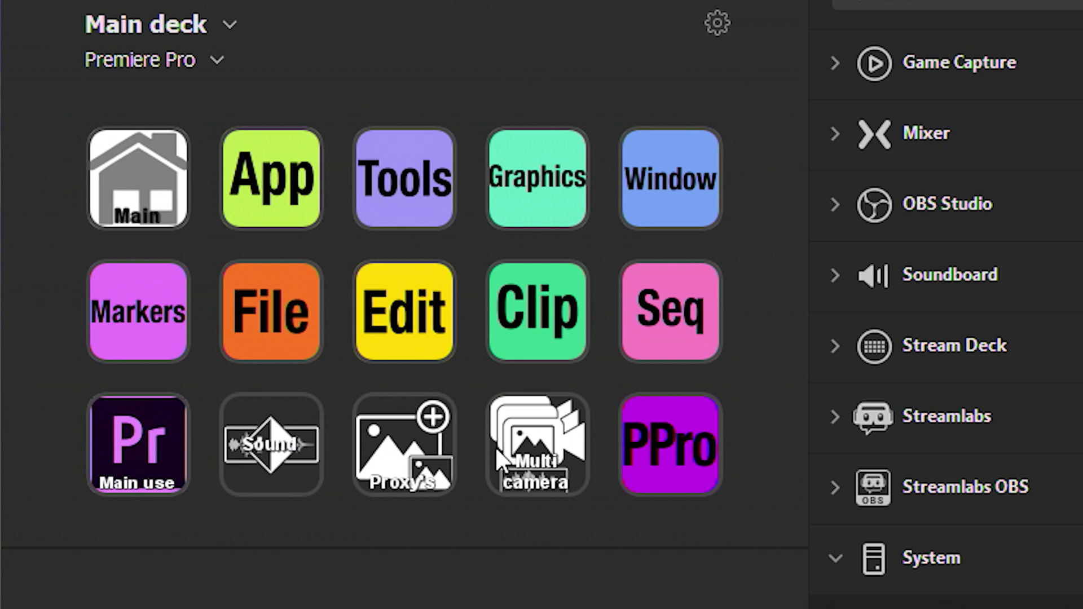
{"action": "double_click", "coordinate": [547, 185]}
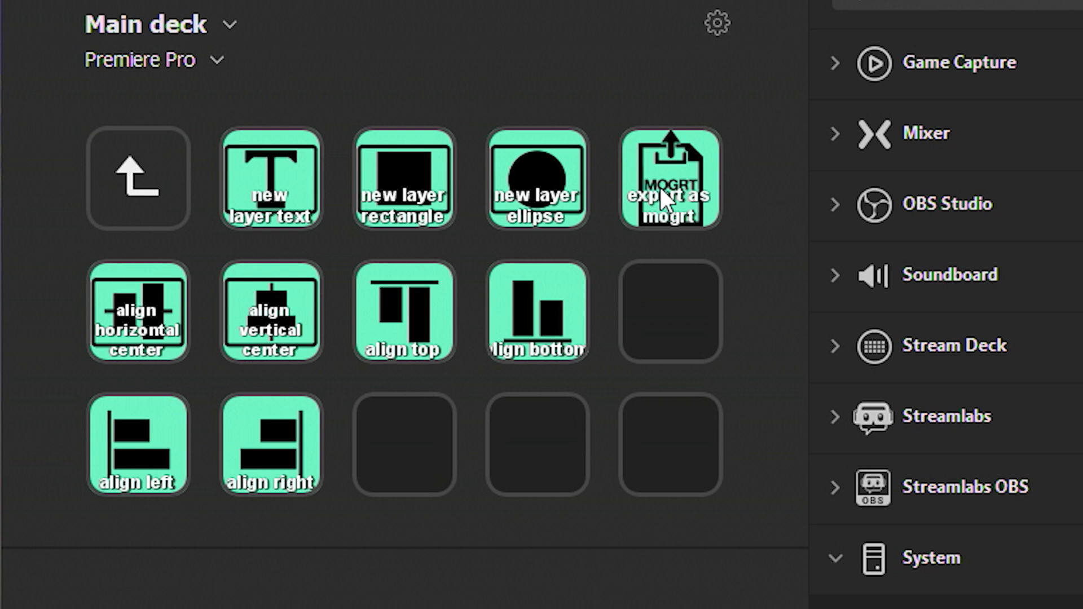
{"action": "left_click", "coordinate": [146, 202]}
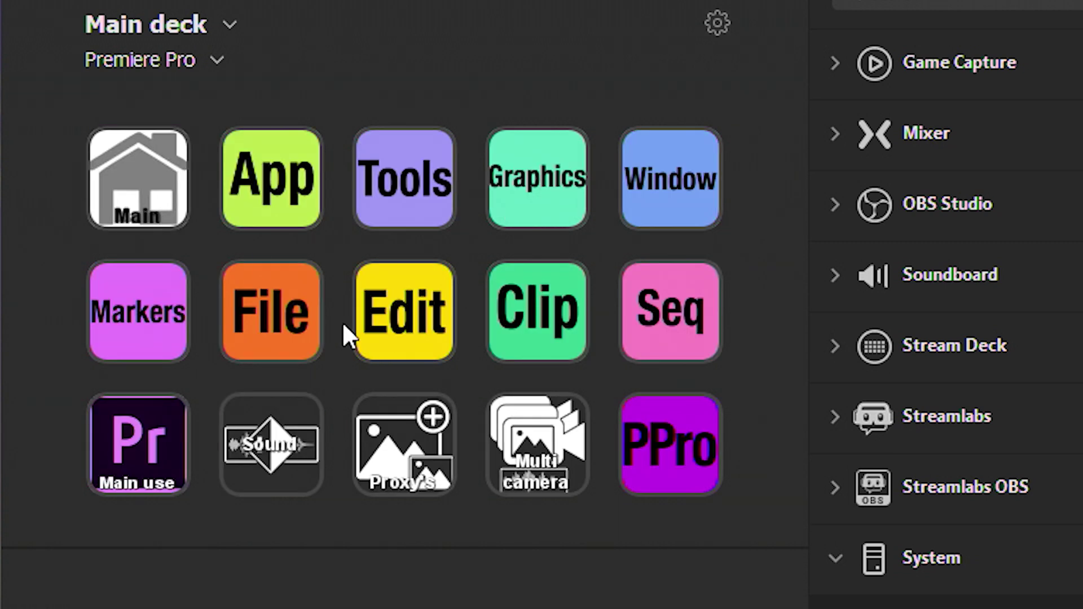